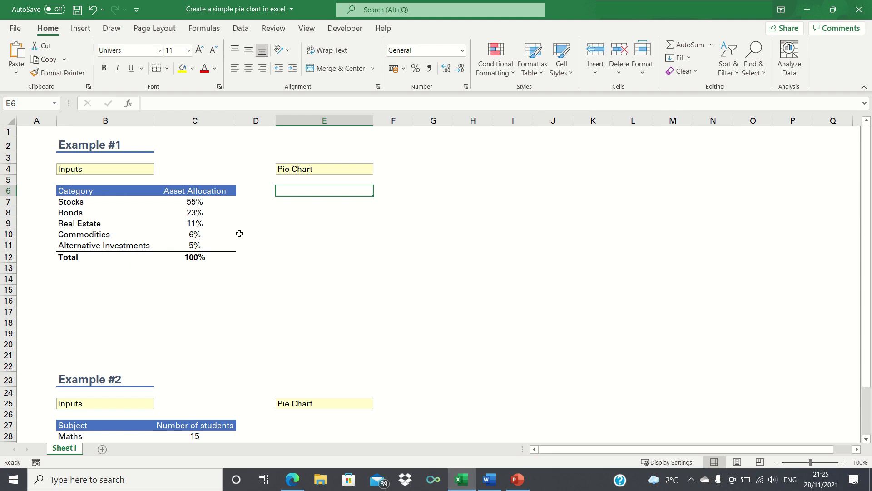
Step: Select the asset table B6:C12, insert a 2-D pie chart, and drag it beside the table
{"action": "scroll", "coordinate": [239, 234], "scroll_direction": "down", "scroll_amount": 4}
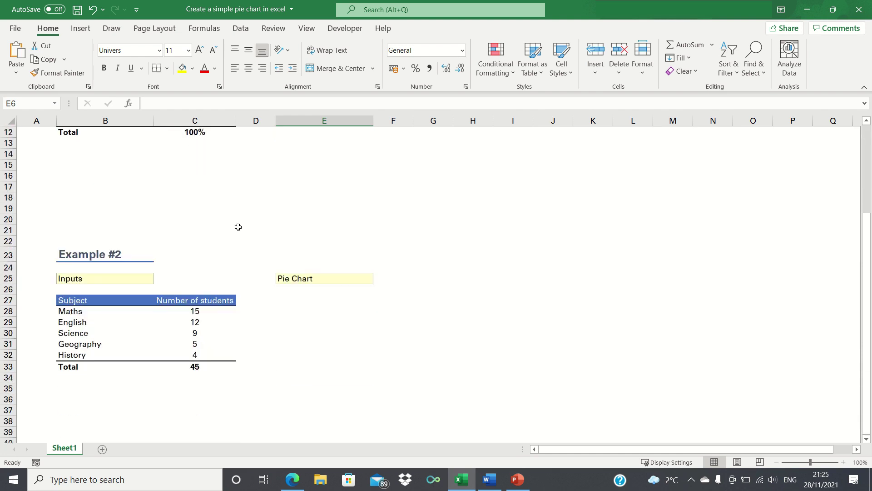
{"action": "scroll", "coordinate": [238, 227], "scroll_direction": "down", "scroll_amount": 1}
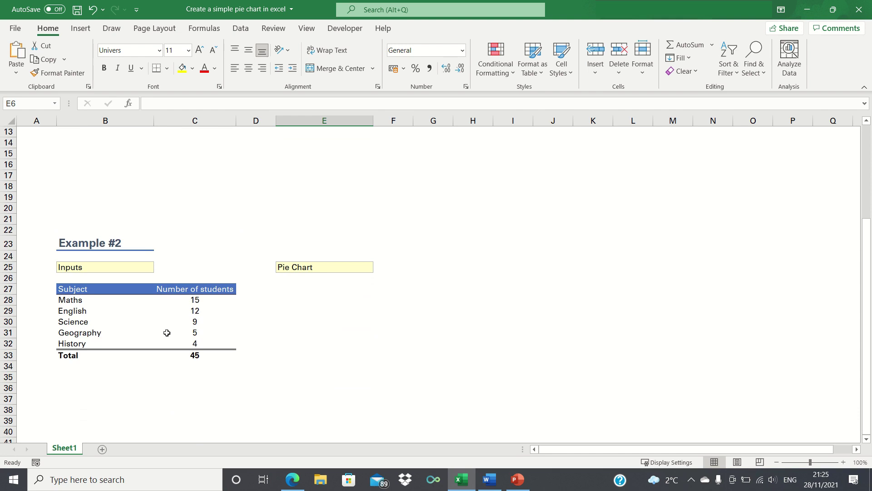
{"action": "scroll", "coordinate": [228, 288], "scroll_direction": "up", "scroll_amount": 4}
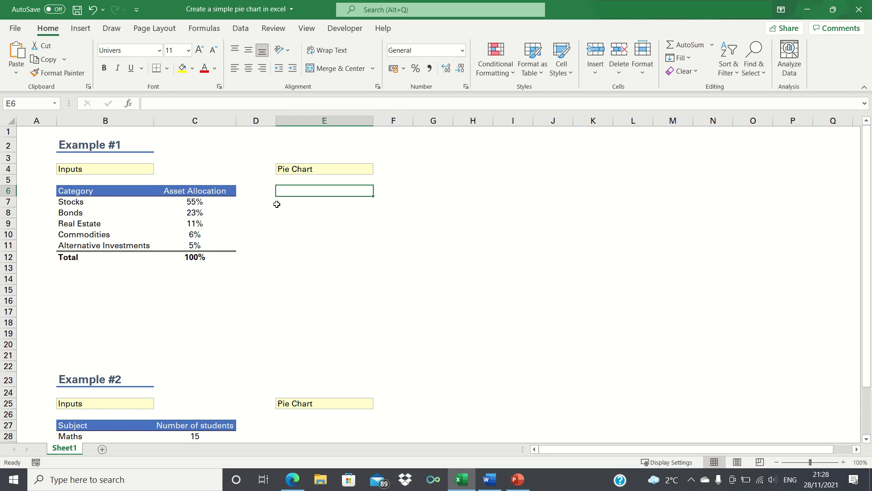
{"action": "key", "text": "Left"}
{"action": "key", "text": "Left"}
{"action": "key", "text": "Left"}
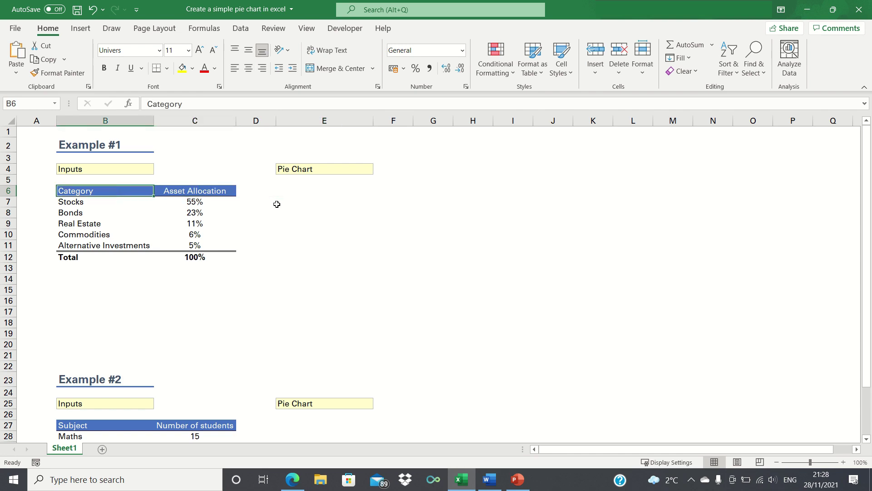
{"action": "key", "text": "ctrl+a"}
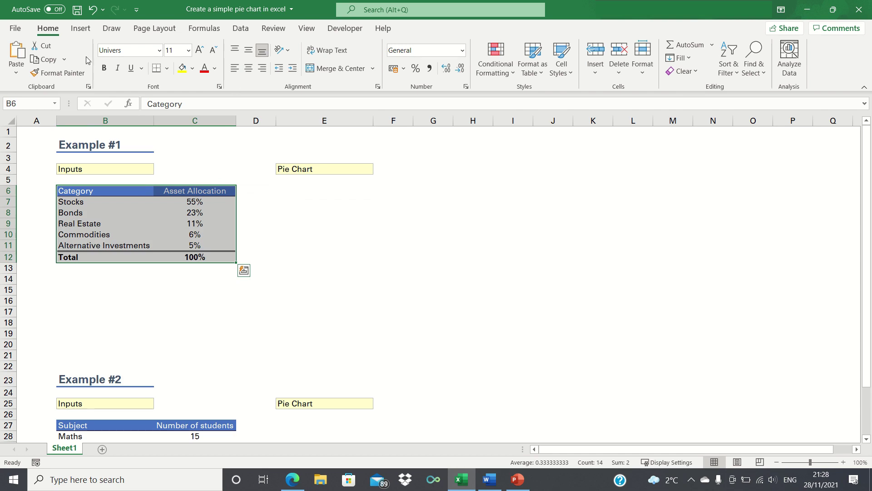
{"action": "left_click", "coordinate": [79, 29]}
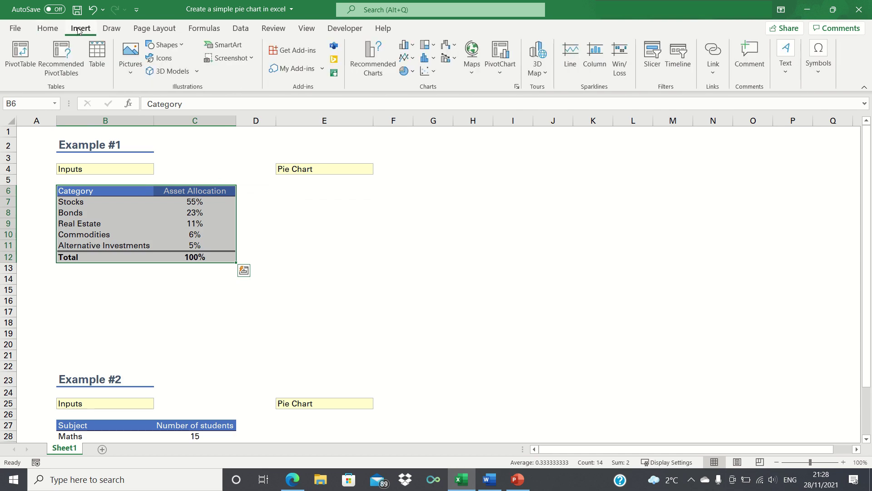
{"action": "left_click", "coordinate": [407, 71]}
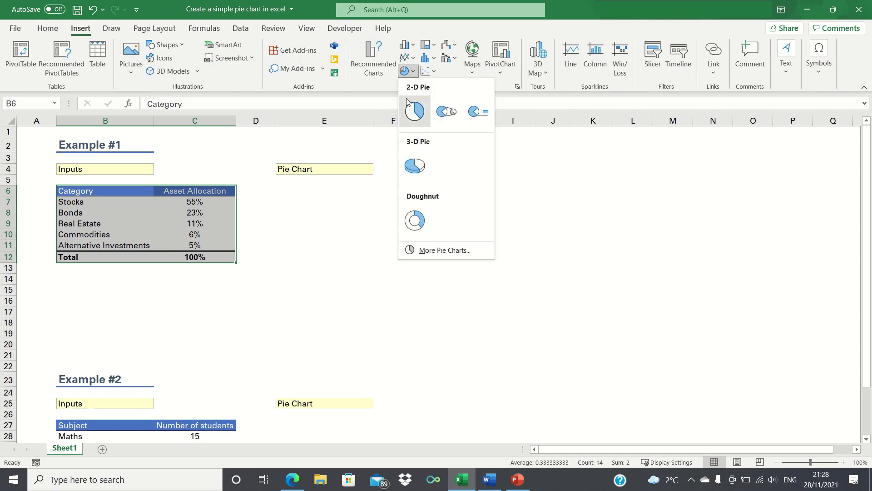
{"action": "left_click", "coordinate": [415, 111]}
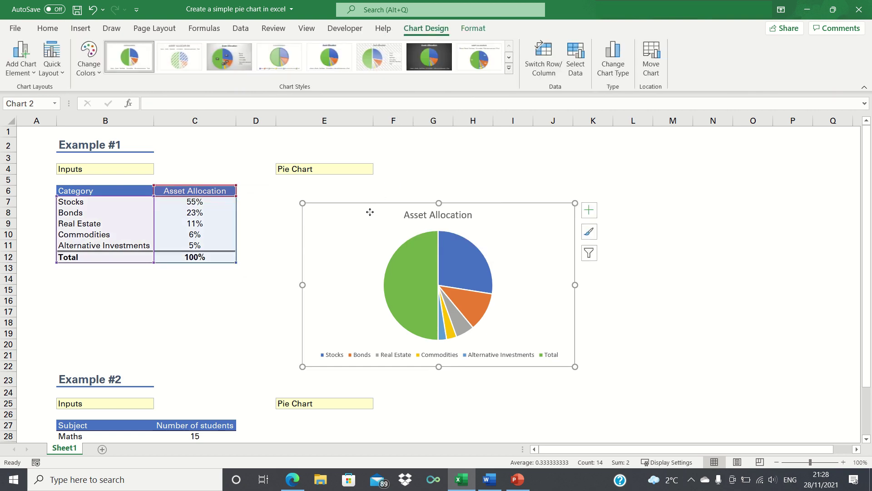
{"action": "left_click_drag", "start_coordinate": [370, 212], "coordinate": [346, 200]}
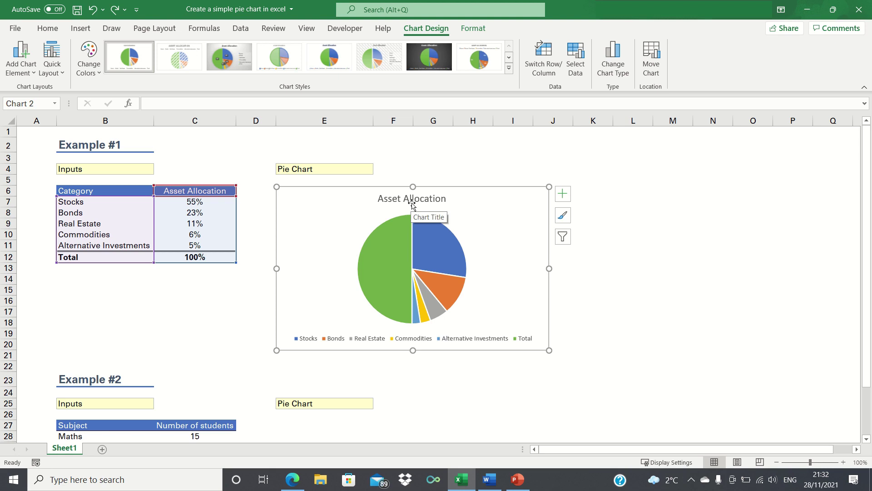
Step: Turn on data labels for the asset allocation slices and apply a chart style with a bold title
{"action": "left_click", "coordinate": [563, 196]}
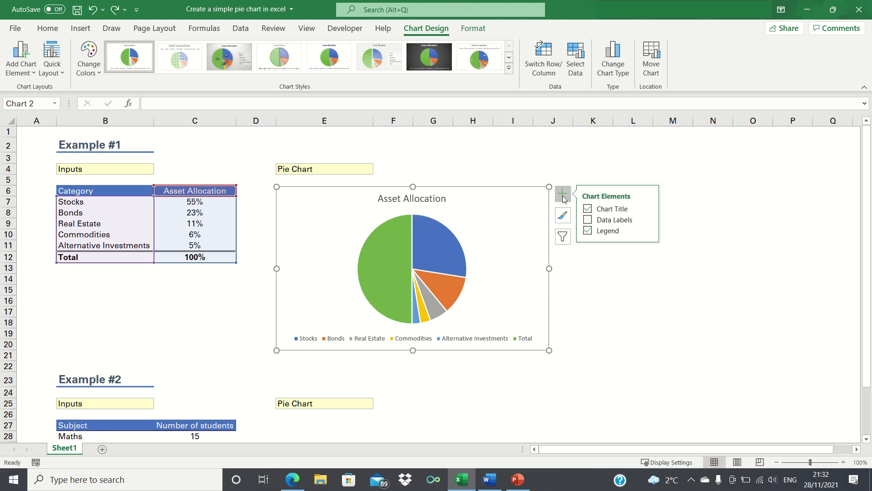
{"action": "left_click", "coordinate": [589, 220]}
{"action": "left_click", "coordinate": [590, 221]}
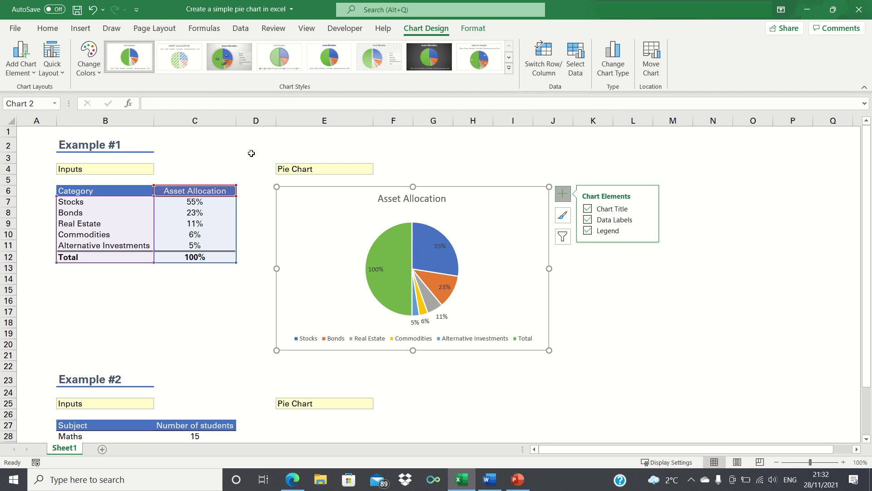
{"action": "left_click", "coordinate": [328, 59]}
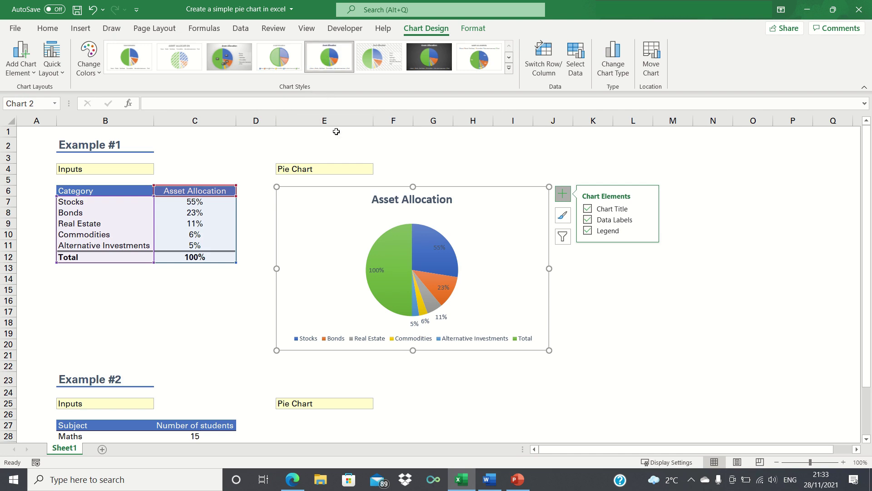
Step: Set the asset allocation legend position to Right in Format Legend, then deselect the chart
{"action": "left_click", "coordinate": [454, 343]}
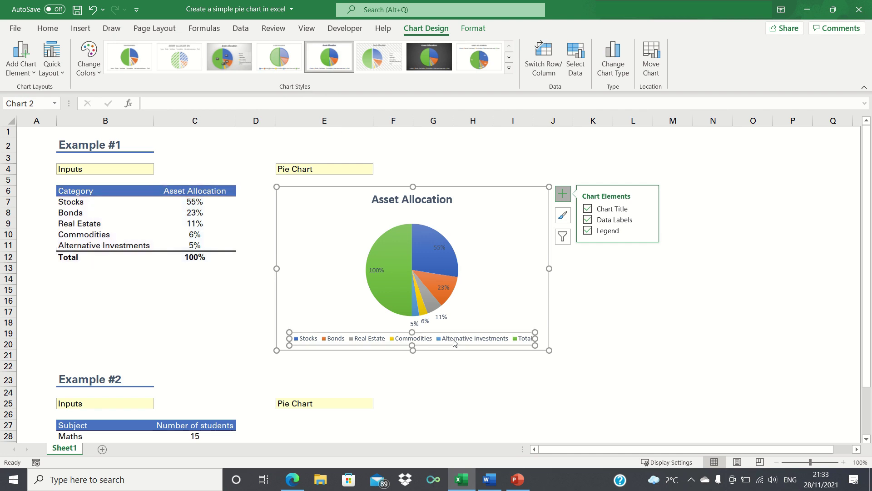
{"action": "right_click", "coordinate": [455, 343]}
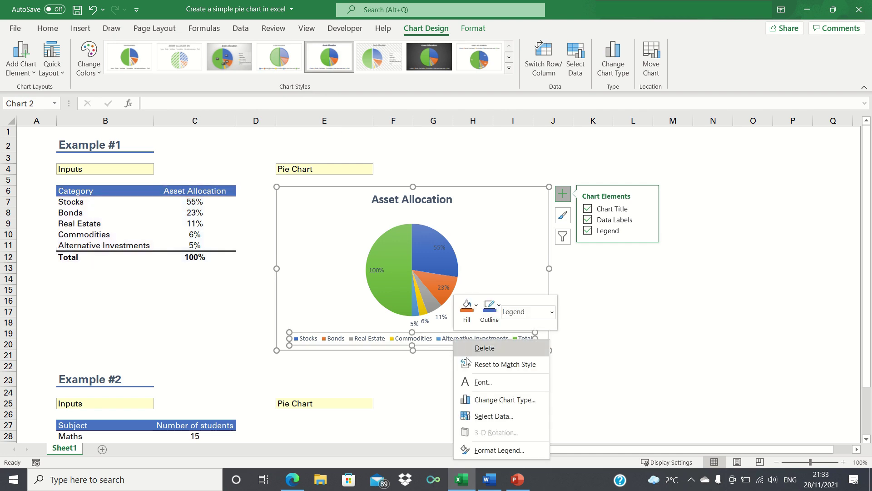
{"action": "left_click", "coordinate": [500, 450]}
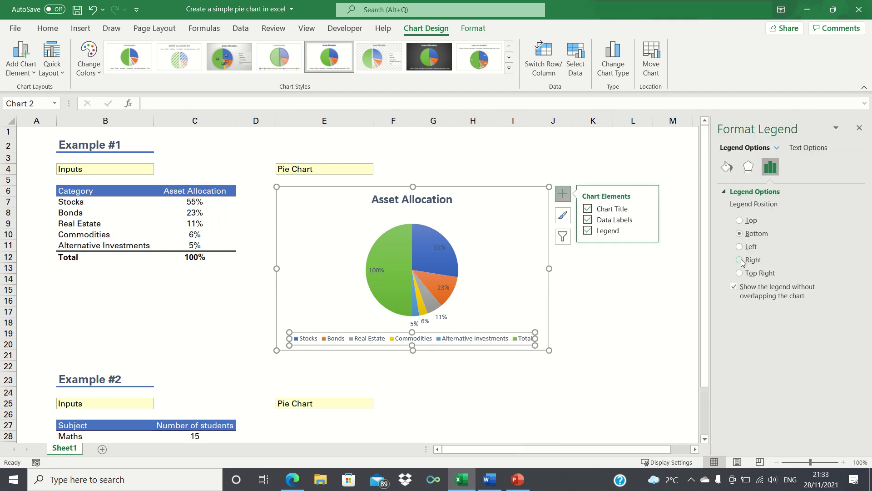
{"action": "left_click", "coordinate": [742, 260]}
{"action": "left_click", "coordinate": [859, 129]}
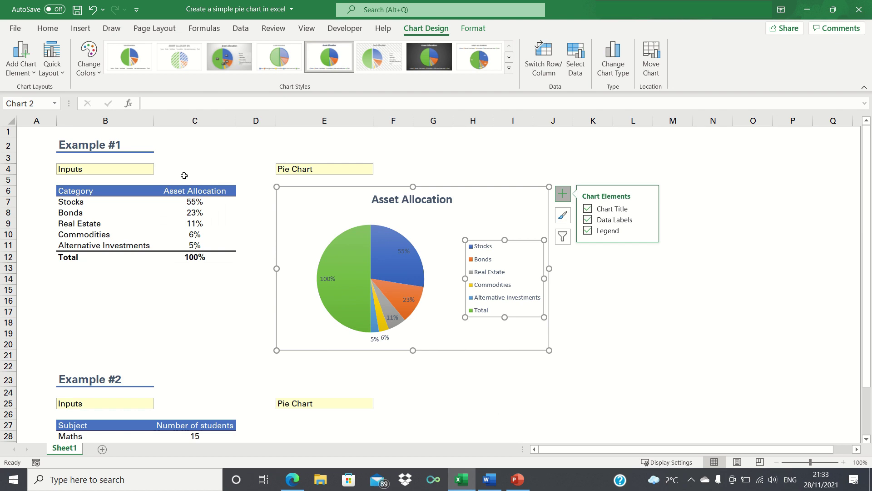
{"action": "left_click", "coordinate": [186, 188]}
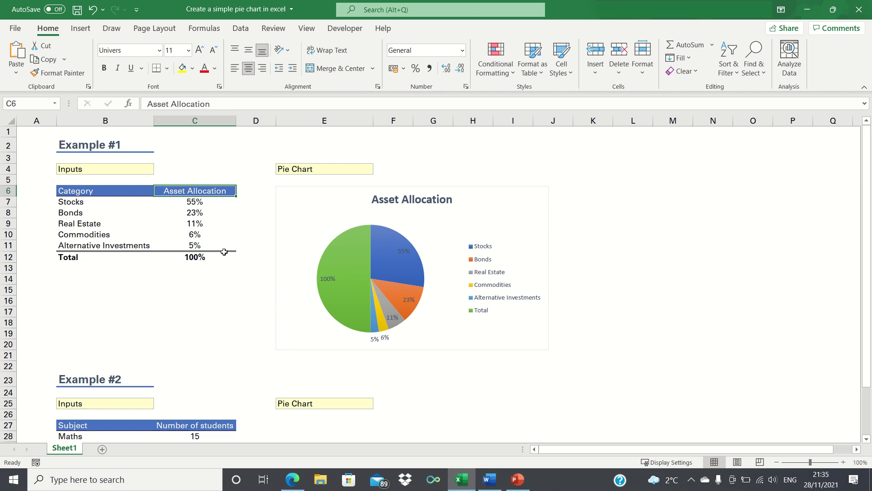
Step: Scroll down to the Example #2 students-per-subject table and select cell C27
{"action": "scroll", "coordinate": [224, 252], "scroll_direction": "down", "scroll_amount": 2}
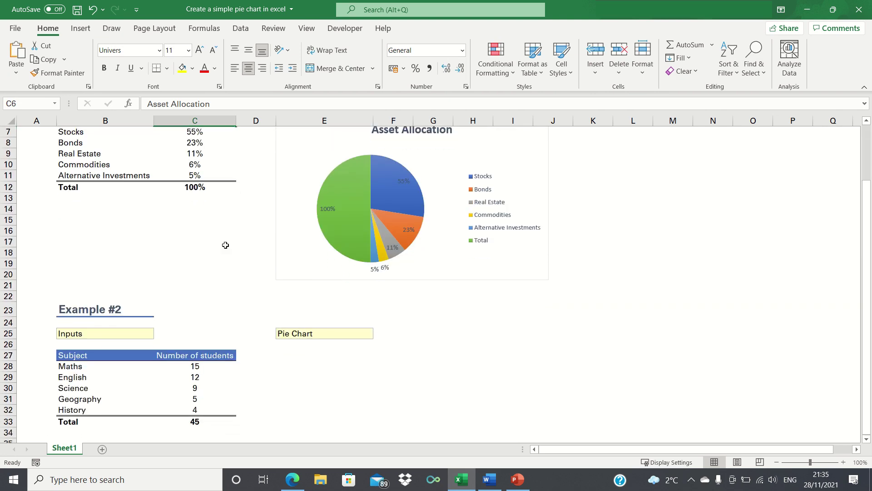
{"action": "scroll", "coordinate": [225, 245], "scroll_direction": "down", "scroll_amount": 5}
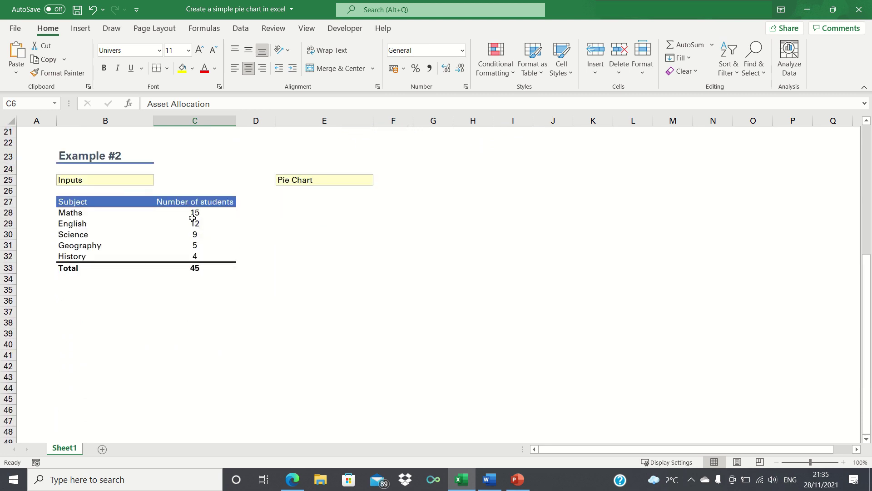
{"action": "left_click", "coordinate": [191, 202]}
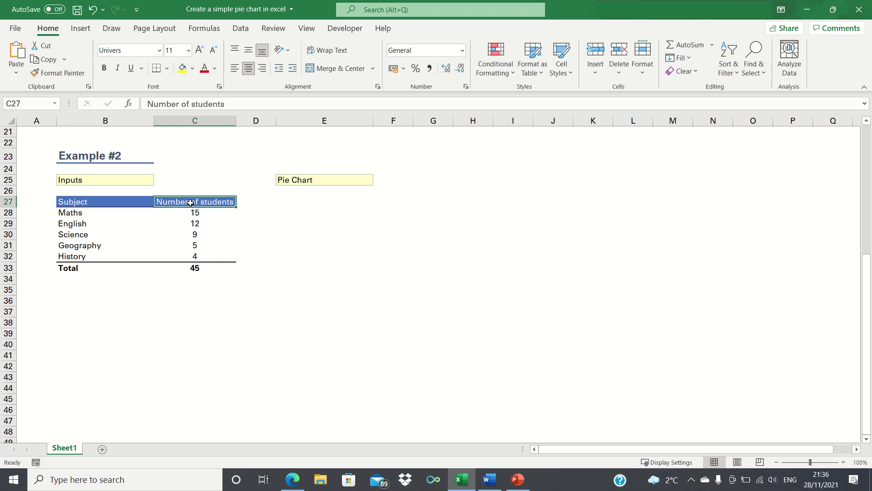
Step: Select the student table B27:C33, insert a 2-D pie chart, and drag it beside the table
{"action": "key", "text": "ctrl+z"}
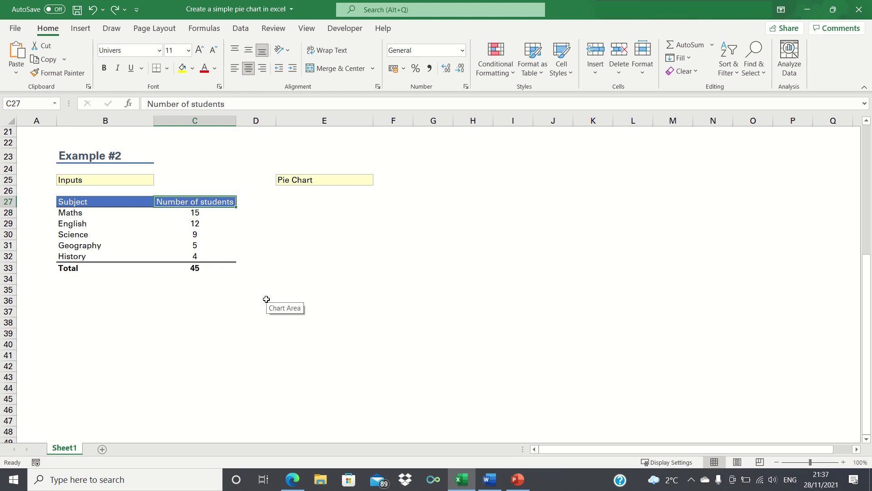
{"action": "key", "text": "ctrl+a"}
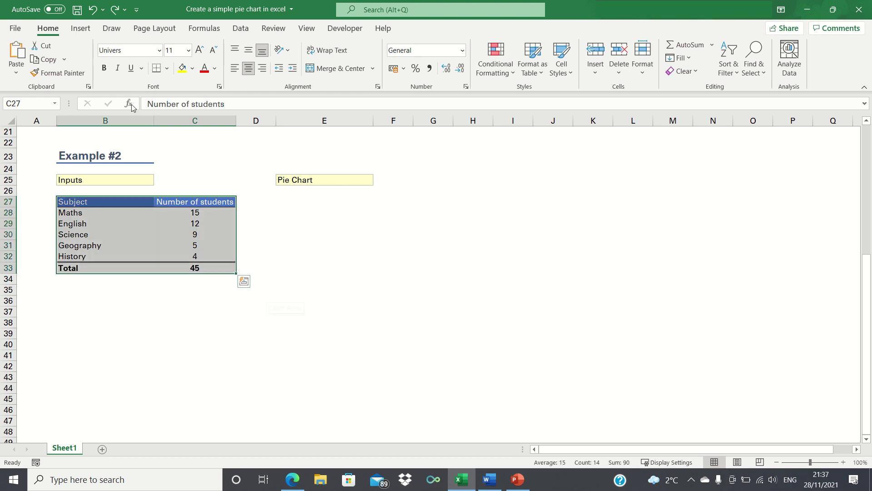
{"action": "left_click", "coordinate": [81, 30]}
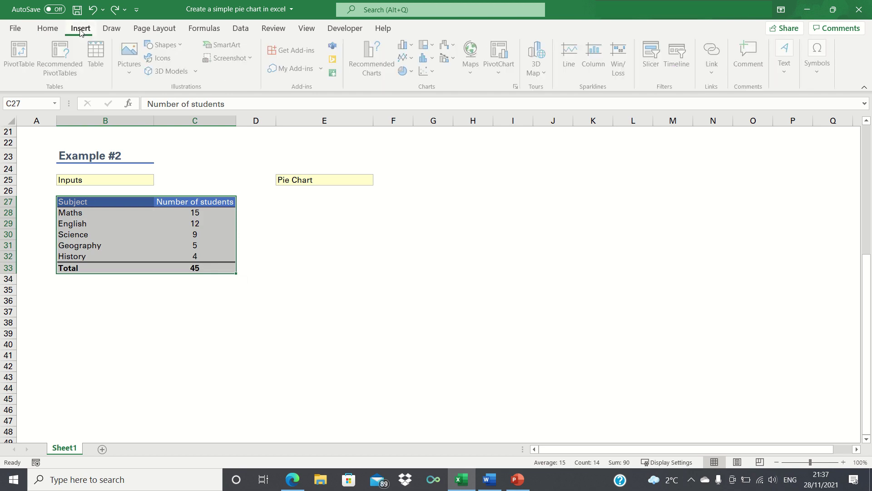
{"action": "left_click", "coordinate": [405, 73]}
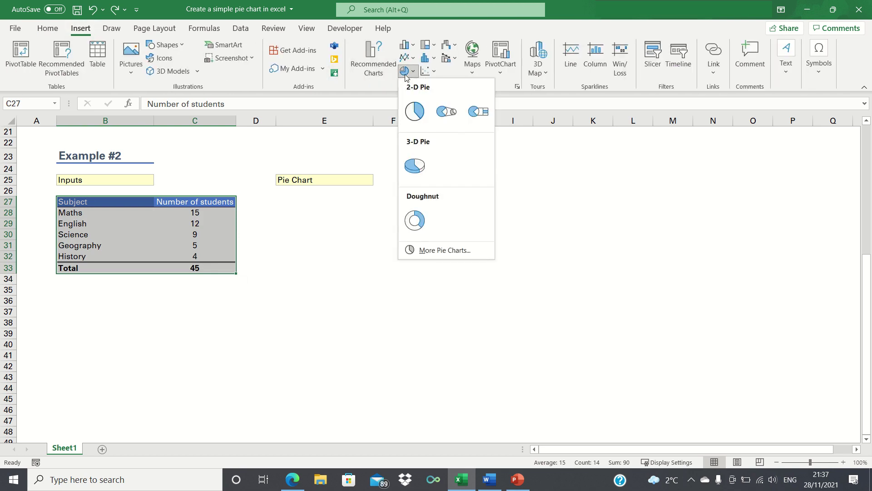
{"action": "left_click", "coordinate": [415, 110]}
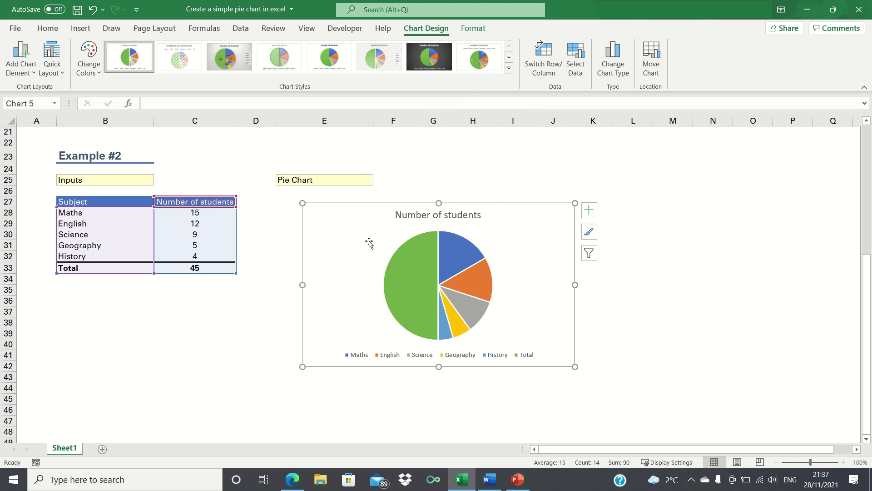
{"action": "left_click_drag", "start_coordinate": [350, 224], "coordinate": [321, 217]}
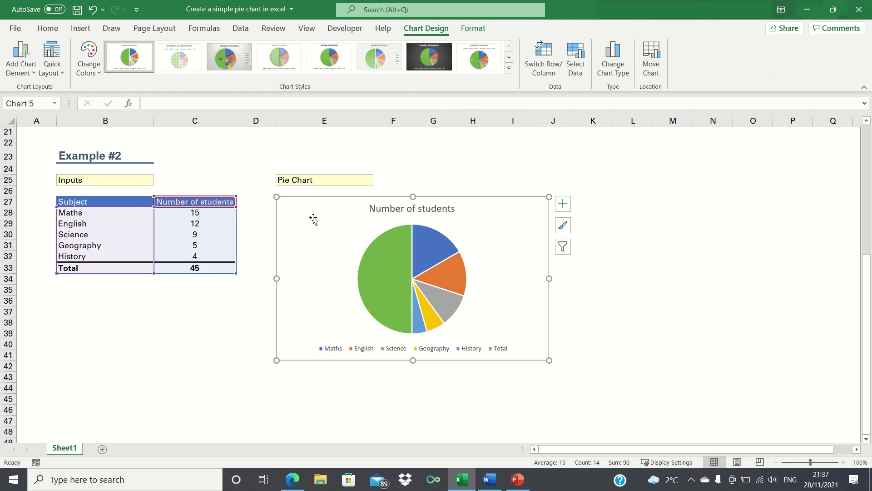
Step: Add data labels to the student pie, showing Percentage instead of Value
{"action": "left_click", "coordinate": [562, 204]}
{"action": "left_click", "coordinate": [586, 230]}
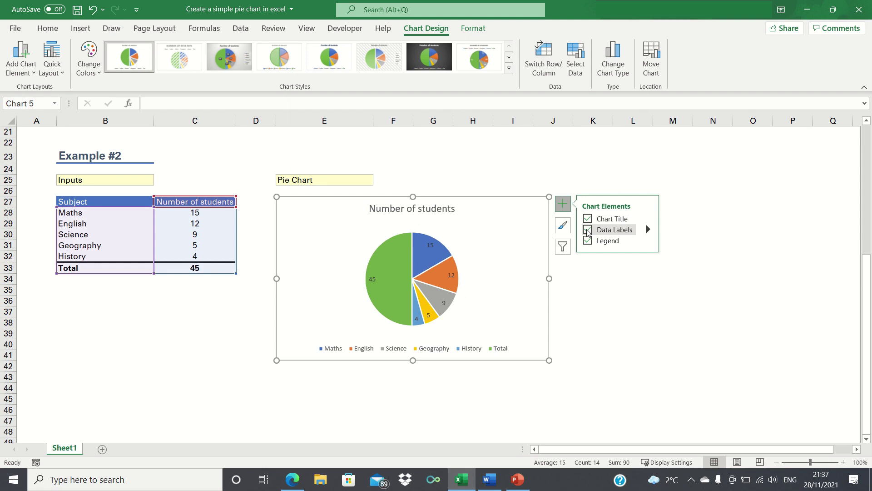
{"action": "right_click", "coordinate": [449, 275]}
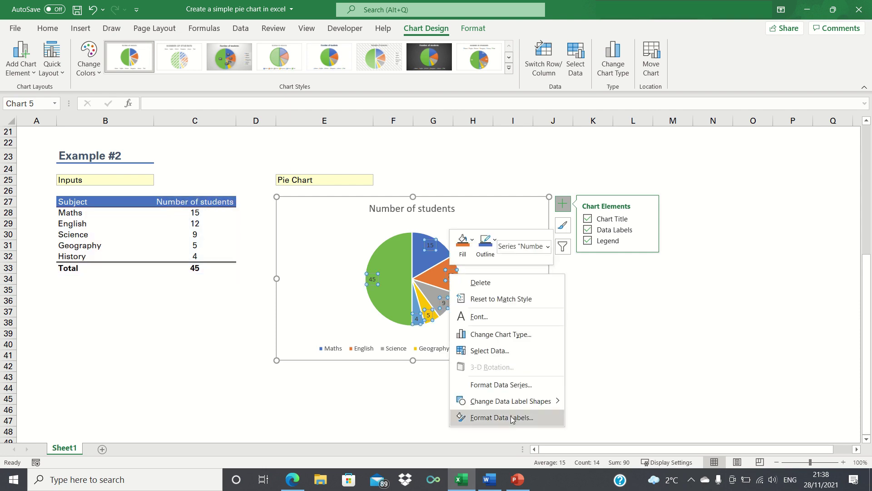
{"action": "left_click", "coordinate": [502, 417]}
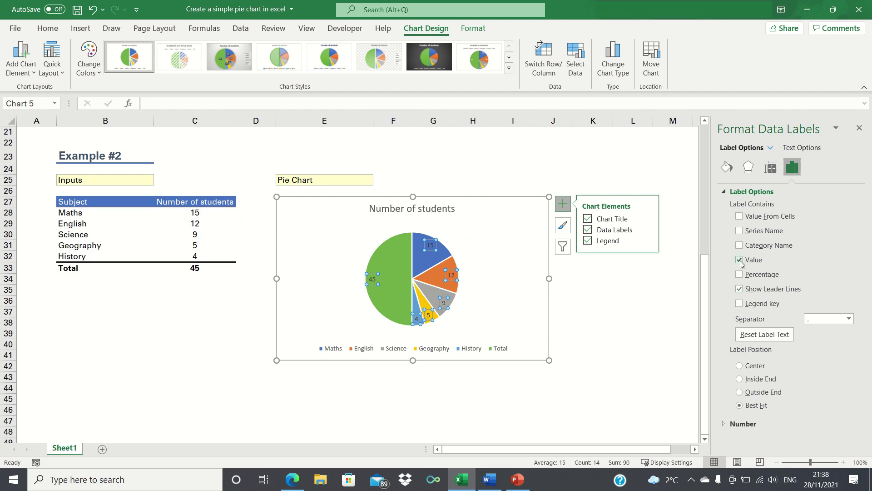
{"action": "left_click", "coordinate": [740, 259]}
{"action": "left_click", "coordinate": [740, 275]}
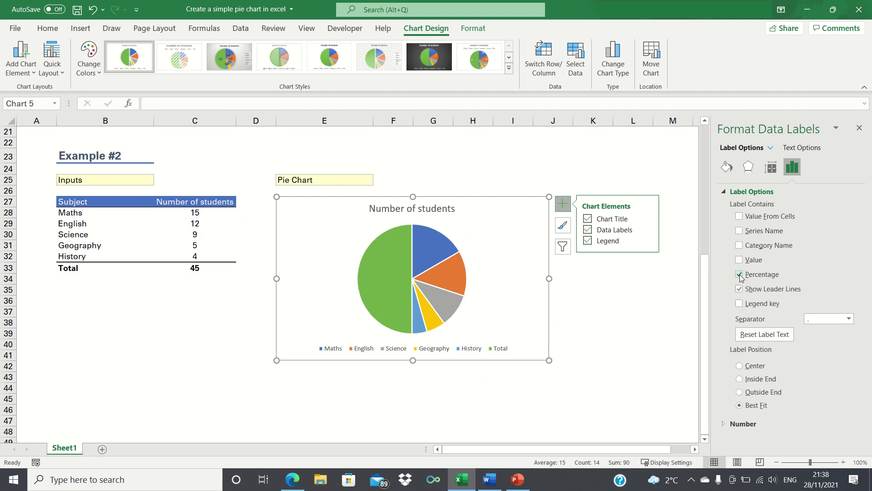
{"action": "left_click", "coordinate": [859, 128]}
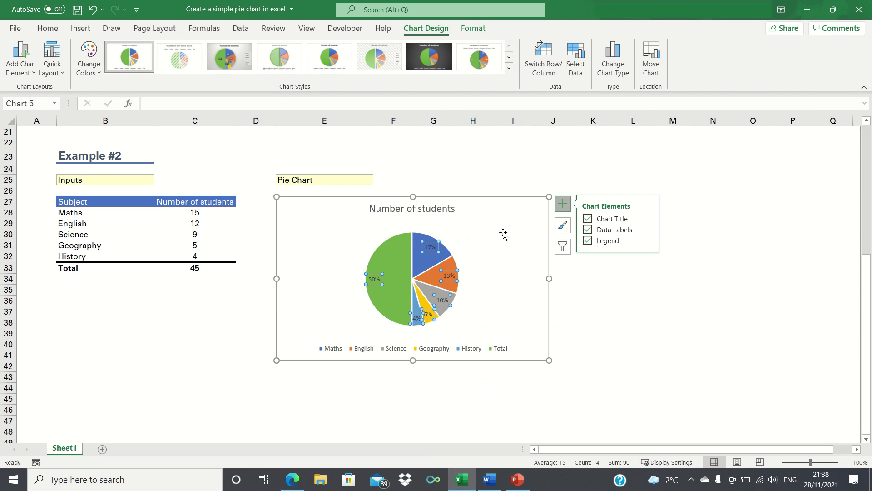
{"action": "left_click", "coordinate": [358, 179]}
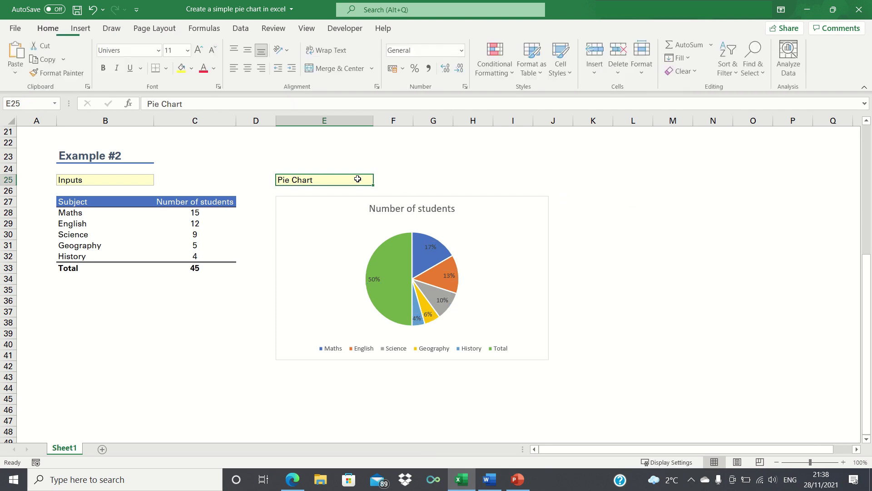